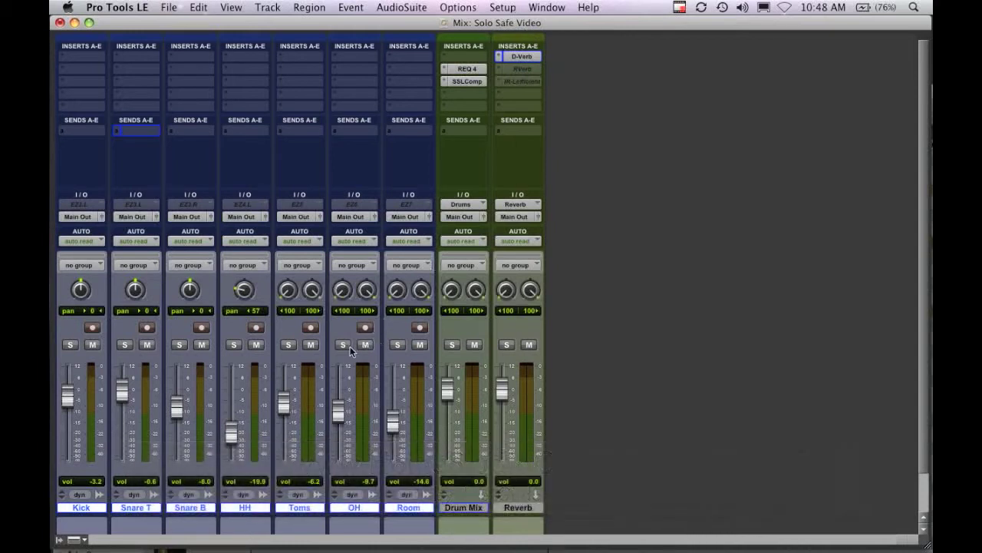
# Step: Test soloing Room and OH, then make the Room track solo safe
pyautogui.click(398, 344)
pyautogui.click(397, 345)
pyautogui.click(344, 344)
pyautogui.click(344, 345)
pyautogui.click(344, 345)
pyautogui.click(344, 345)
pyautogui.keyDown('super'); pyautogui.click(399, 344); pyautogui.keyUp('super')
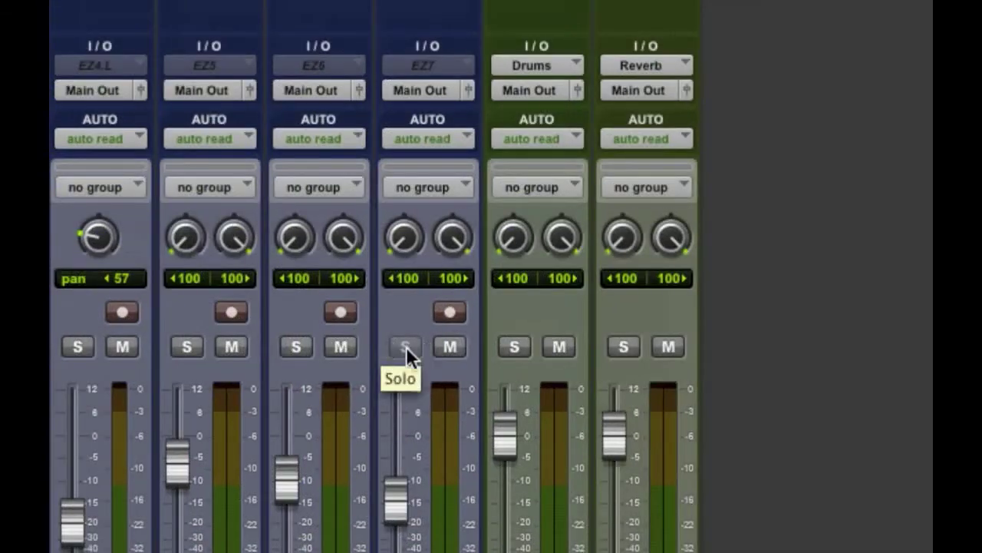
pyautogui.keyDown('super'); pyautogui.click(406, 346); pyautogui.keyUp('super')
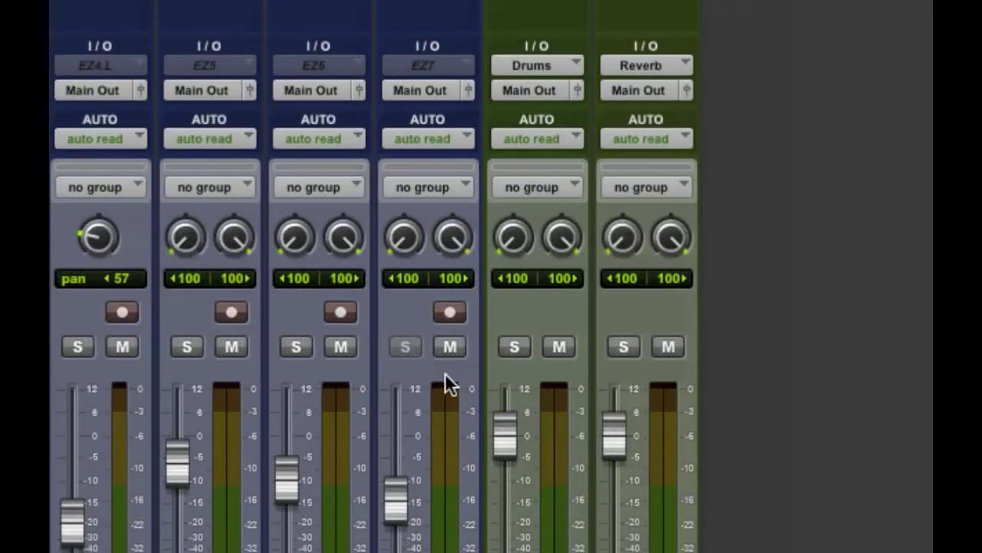
pyautogui.click(404, 347)
pyautogui.click(406, 347)
pyautogui.click(295, 348)
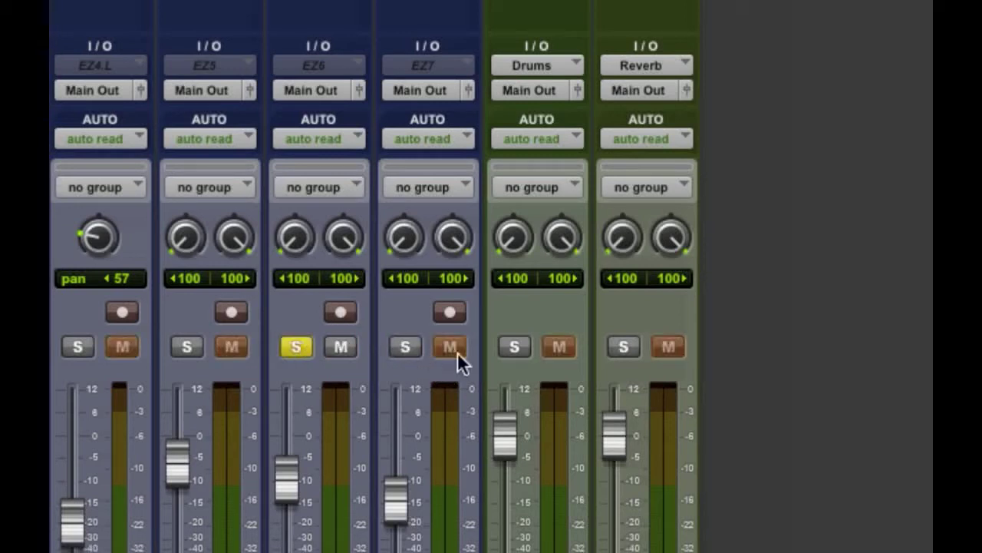
pyautogui.click(307, 346)
pyautogui.click(406, 347)
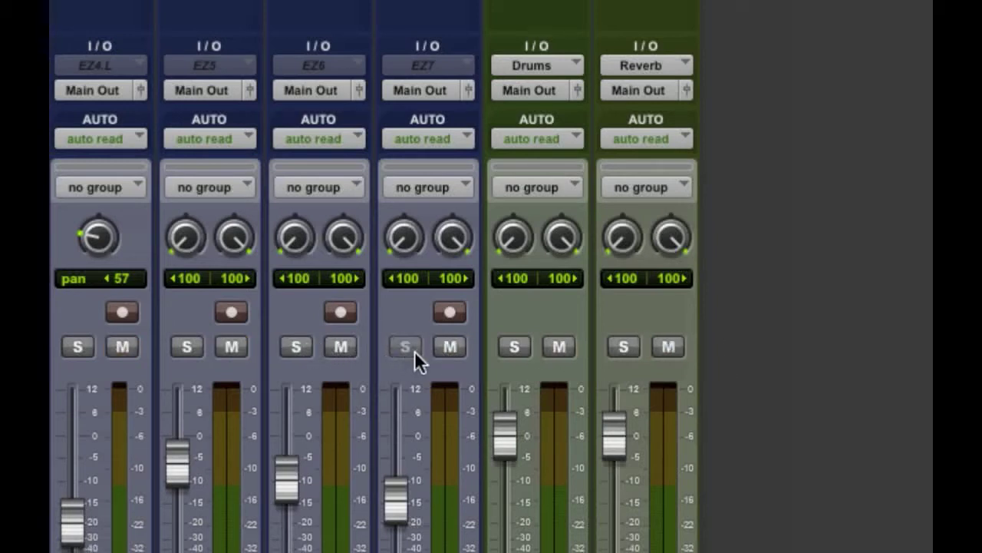
pyautogui.click(303, 344)
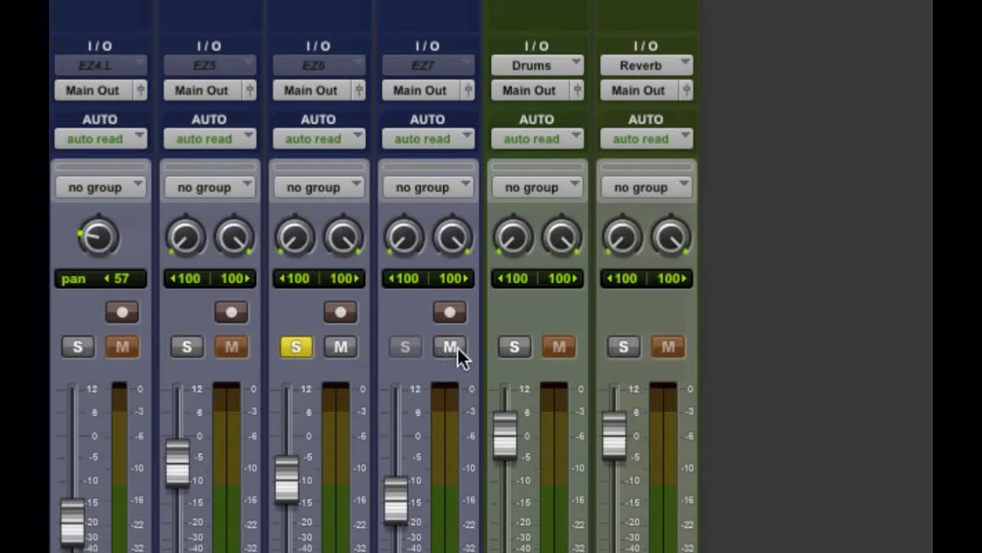
pyautogui.click(307, 346)
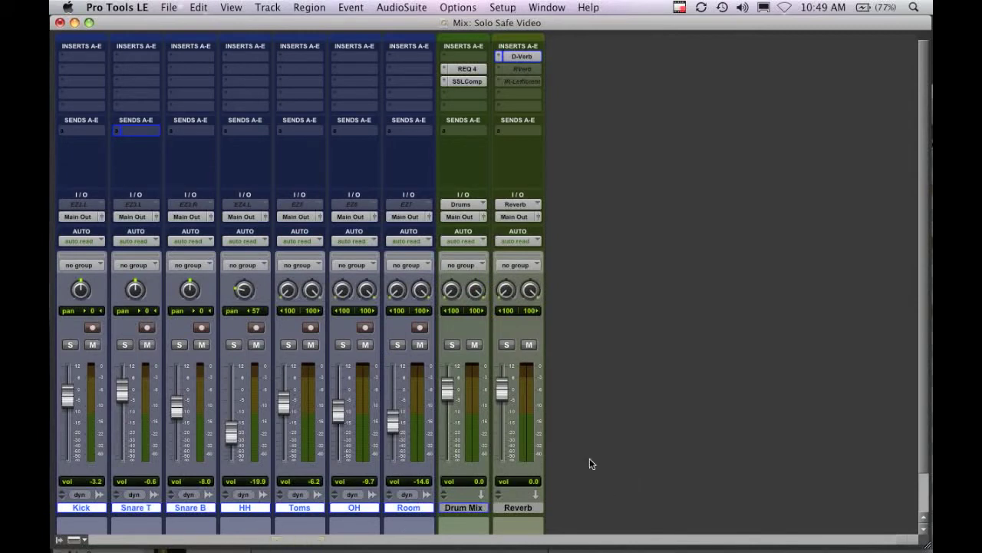
# Step: Start playback of the drum session and select the Drum Mix track
pyautogui.press('space')
pyautogui.click(463, 508)
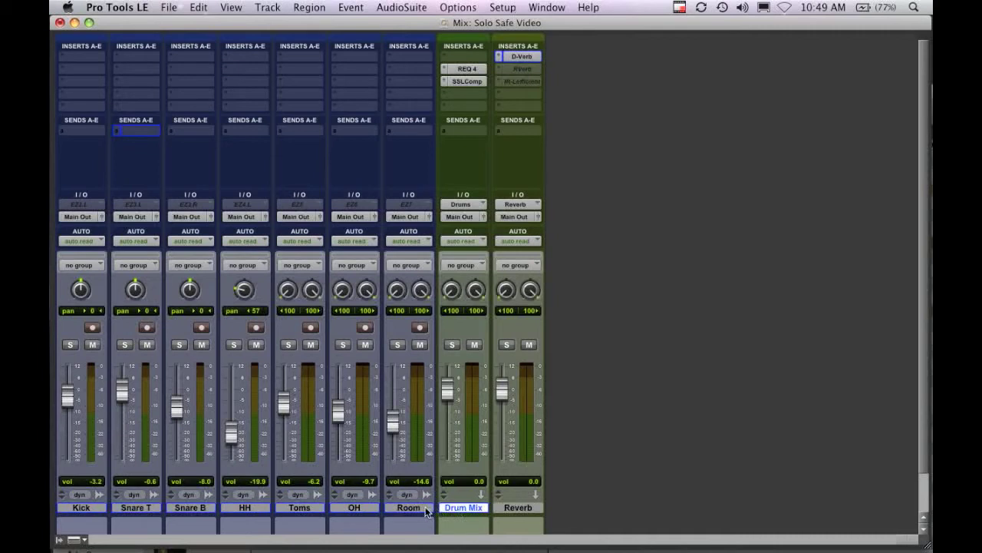
# Step: Select the Kick through Room tracks and set their output to the Drums (Stereo) bus
pyautogui.click(415, 507)
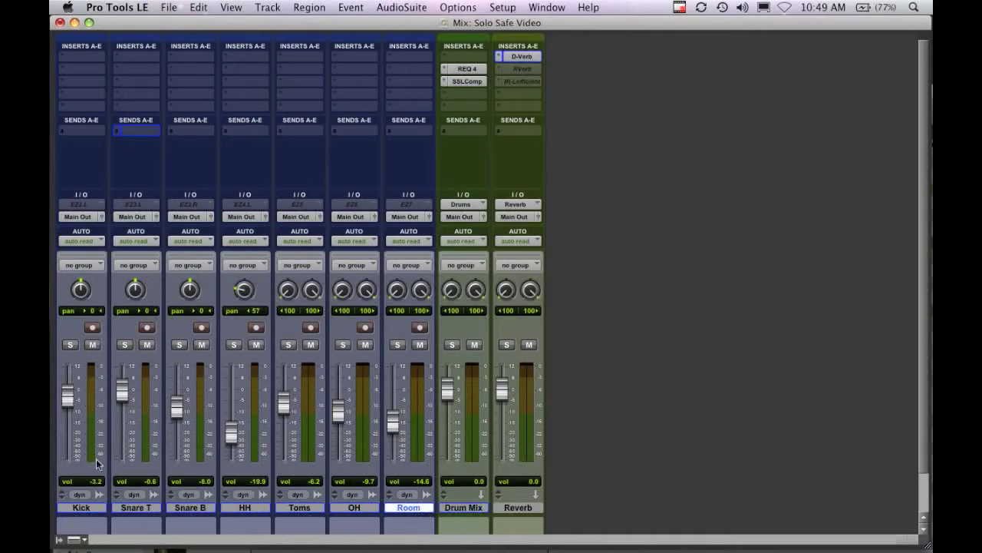
pyautogui.keyDown('shift'); pyautogui.click(91, 507); pyautogui.keyUp('shift')
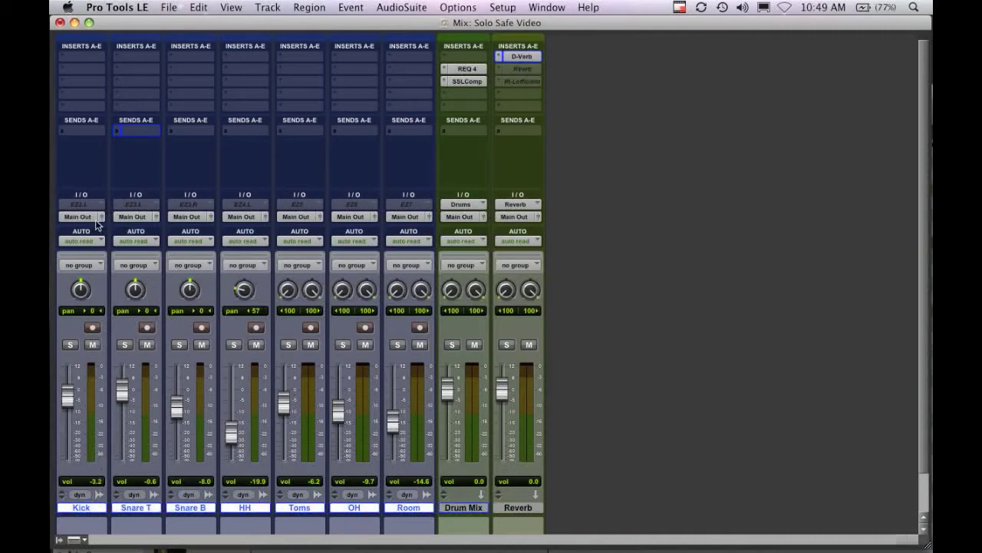
pyautogui.click(97, 218)
pyautogui.moveTo(118, 229)
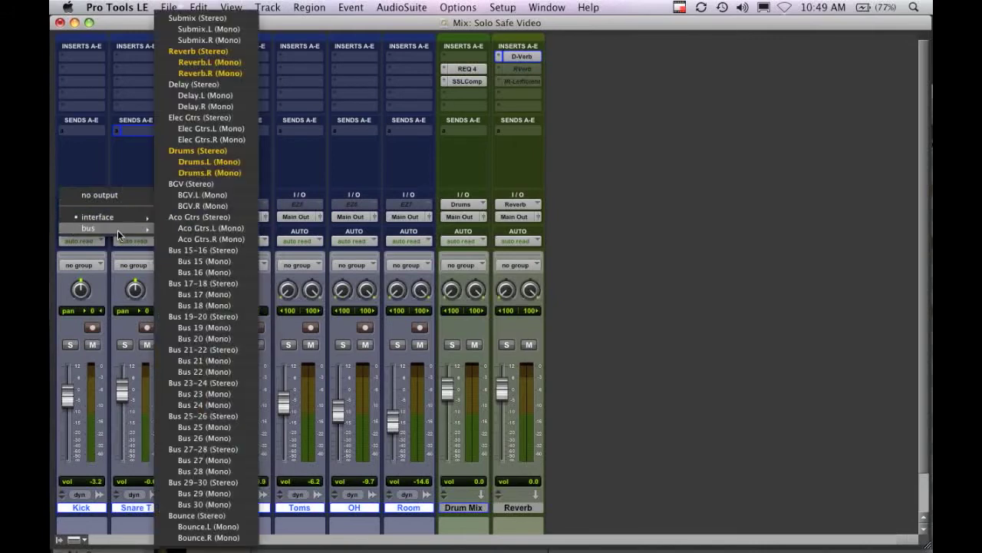
pyautogui.keyDown('alt'); pyautogui.keyDown('shift'); pyautogui.click(185, 151); pyautogui.keyUp('shift'); pyautogui.keyUp('alt')
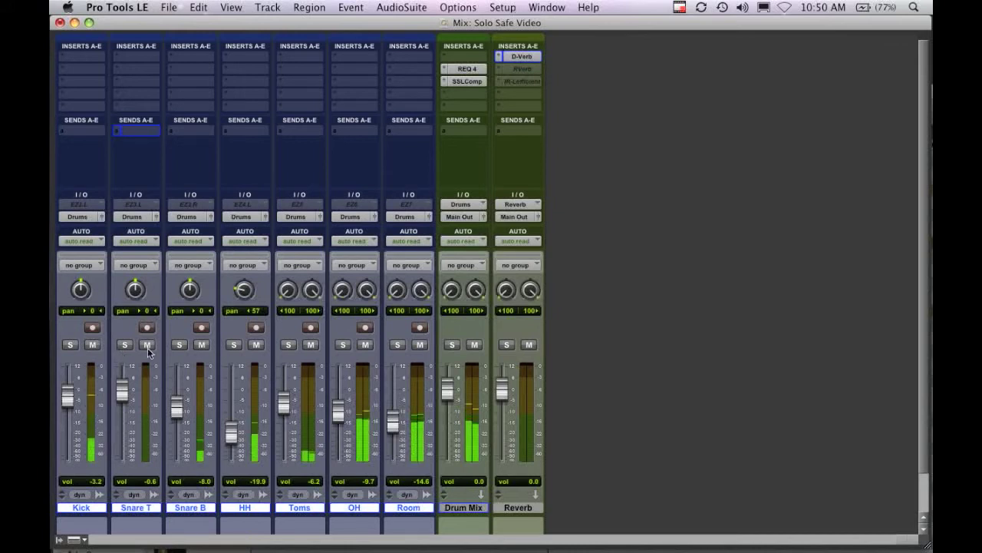
# Step: Make Drum Mix solo safe, then play and solo Snare T to confirm it still sounds
pyautogui.click(125, 346)
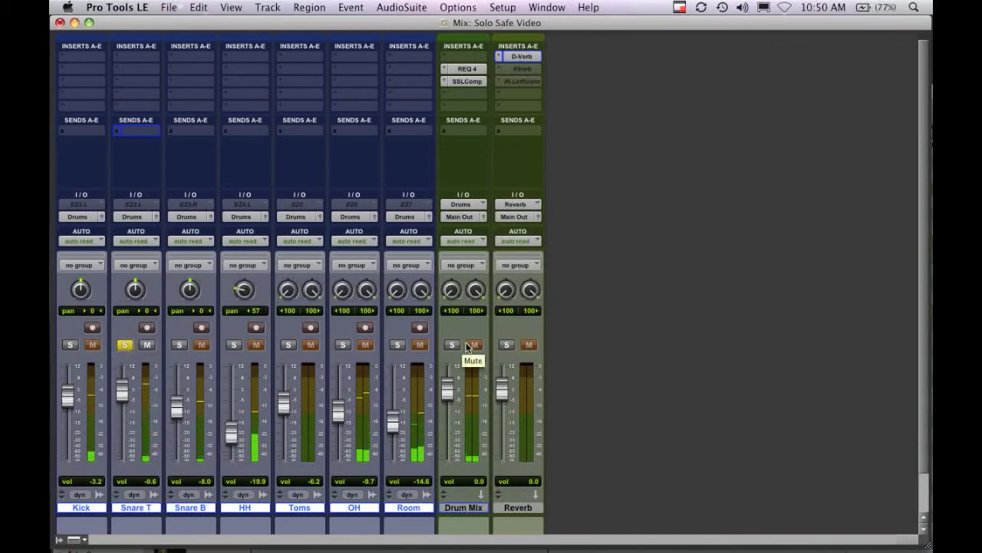
pyautogui.click(126, 344)
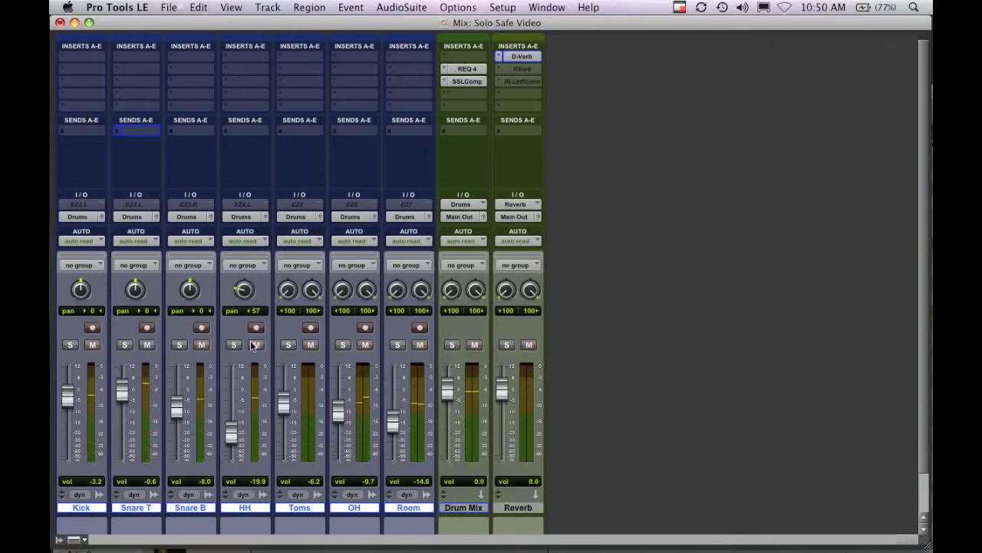
pyautogui.keyDown('super'); pyautogui.click(454, 345); pyautogui.keyUp('super')
pyautogui.press('space')
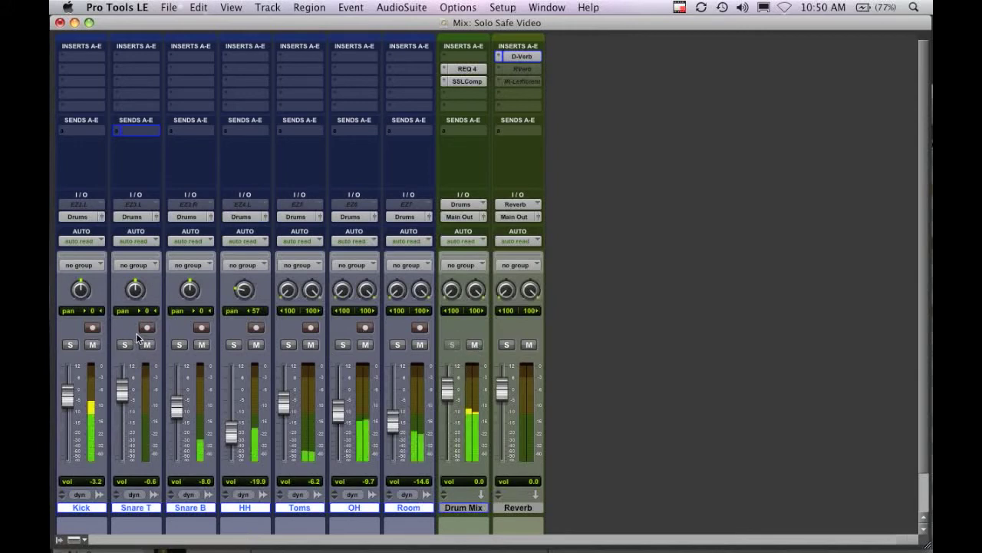
pyautogui.click(125, 345)
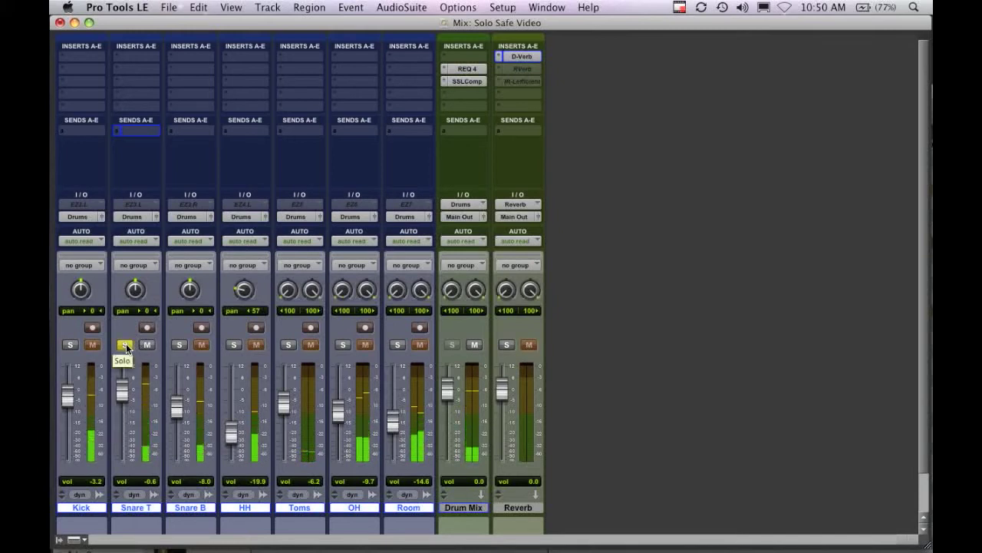
pyautogui.click(125, 344)
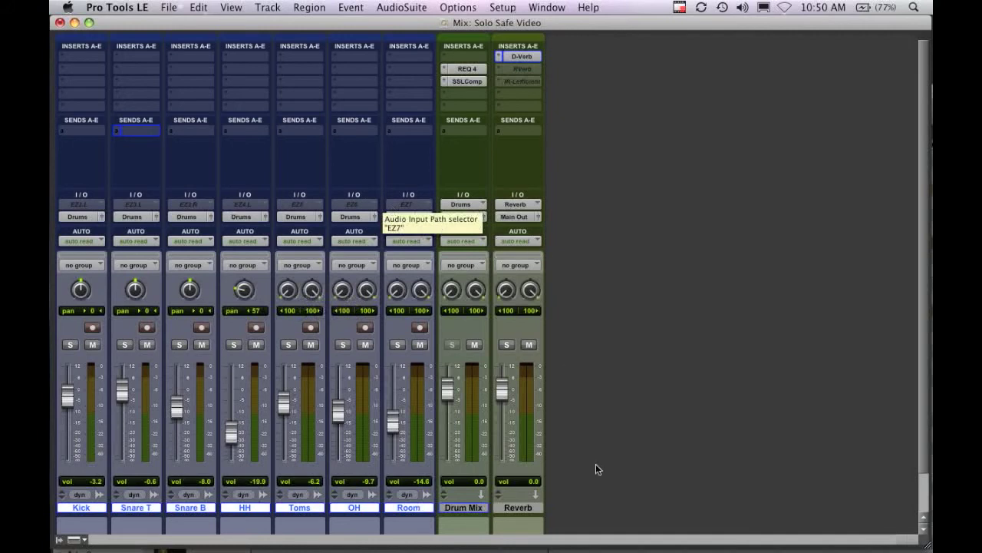
# Step: Move the Reverb aux track next to Snare T
pyautogui.click(528, 508)
pyautogui.doubleClick(528, 509)
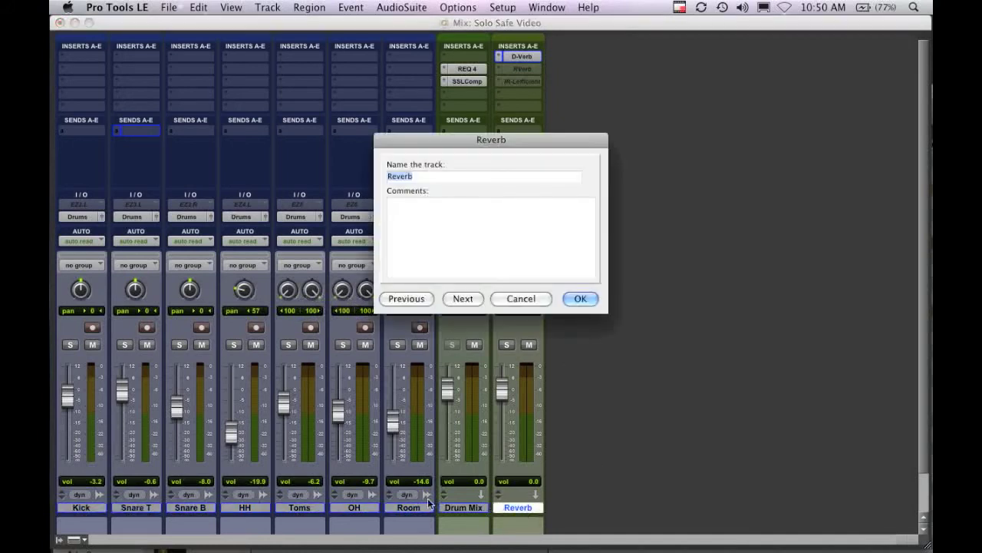
pyautogui.click(543, 307)
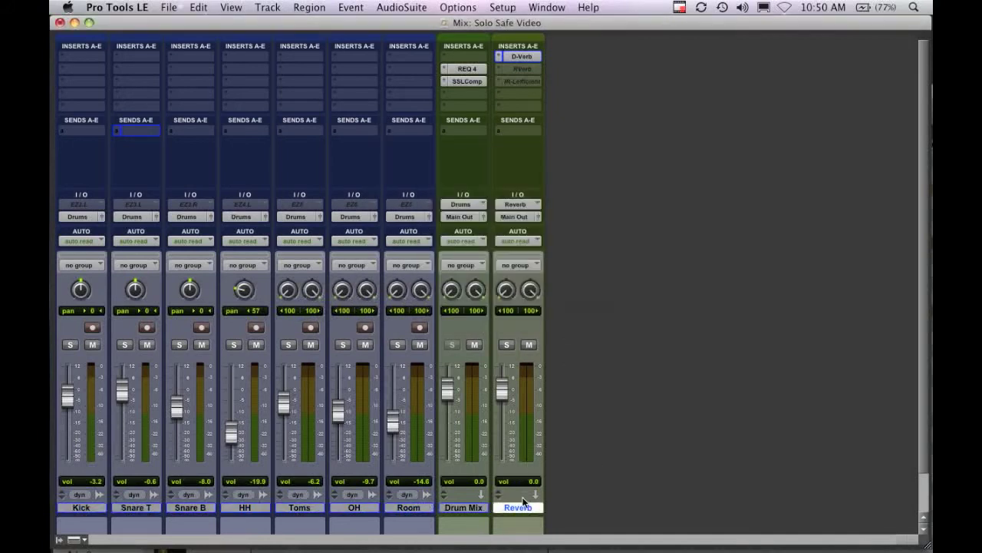
pyautogui.moveTo(522, 507); pyautogui.dragTo(153, 504)
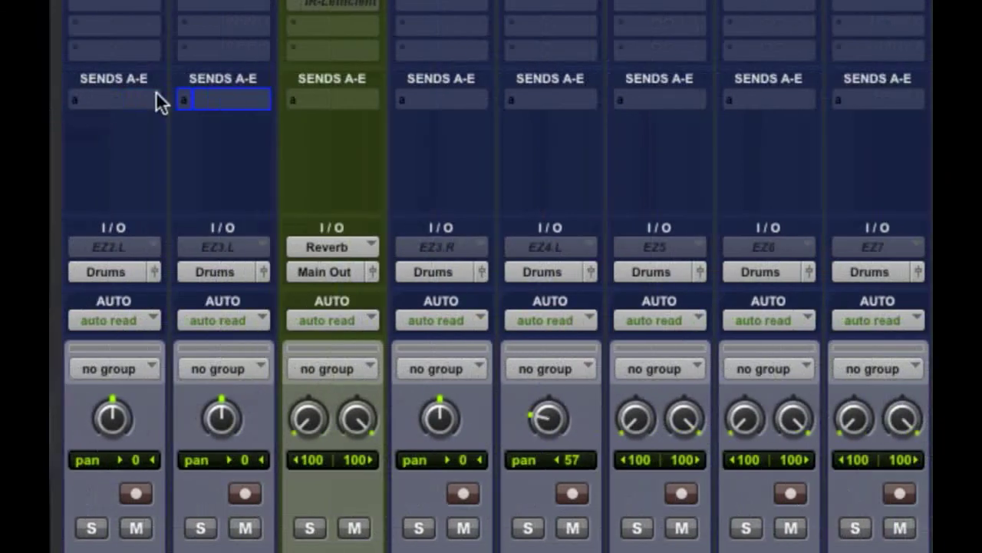
# Step: Give Snare T a send to the Reverb (Stereo) bus at -2.5 dB
pyautogui.click(140, 100)
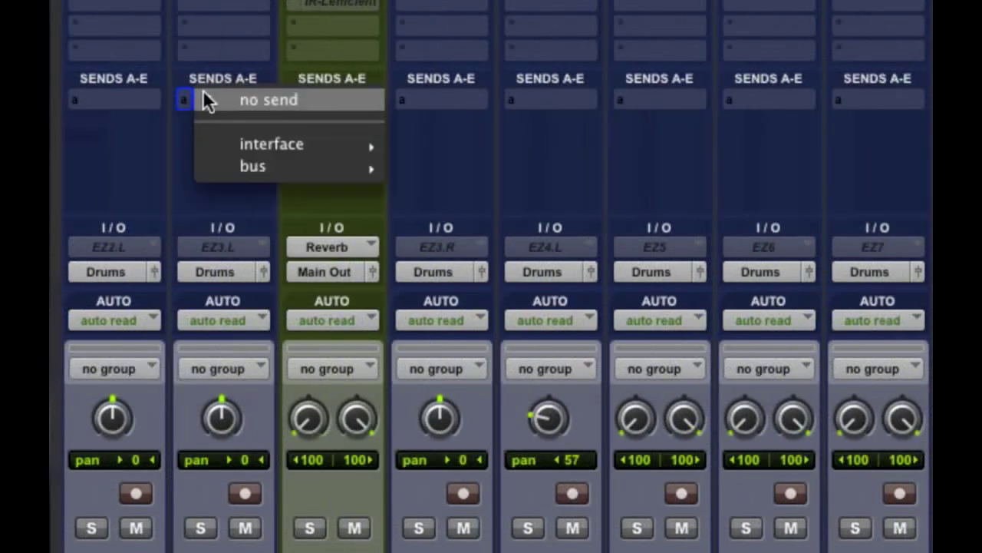
pyautogui.moveTo(190, 165)
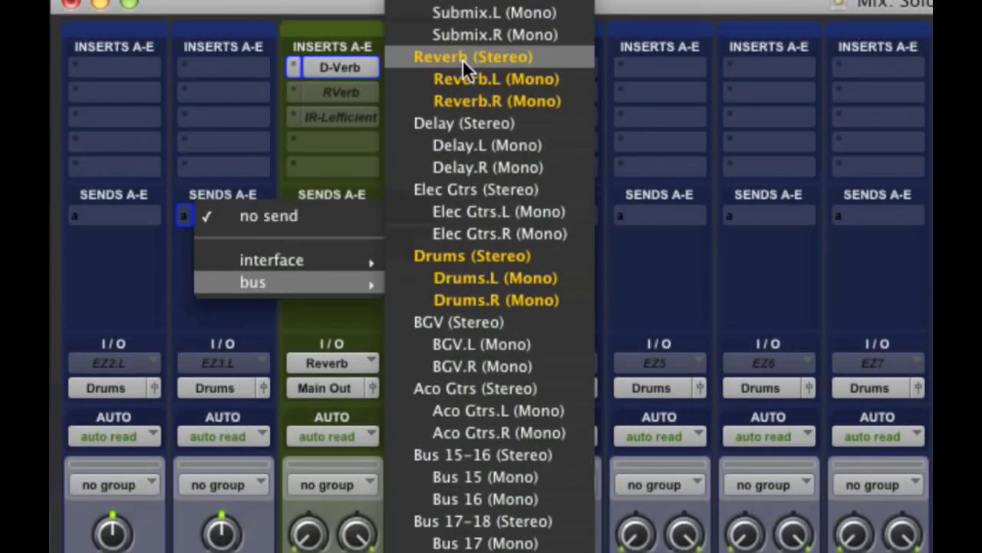
pyautogui.click(462, 59)
pyautogui.moveTo(344, 10); pyautogui.dragTo(537, 34)
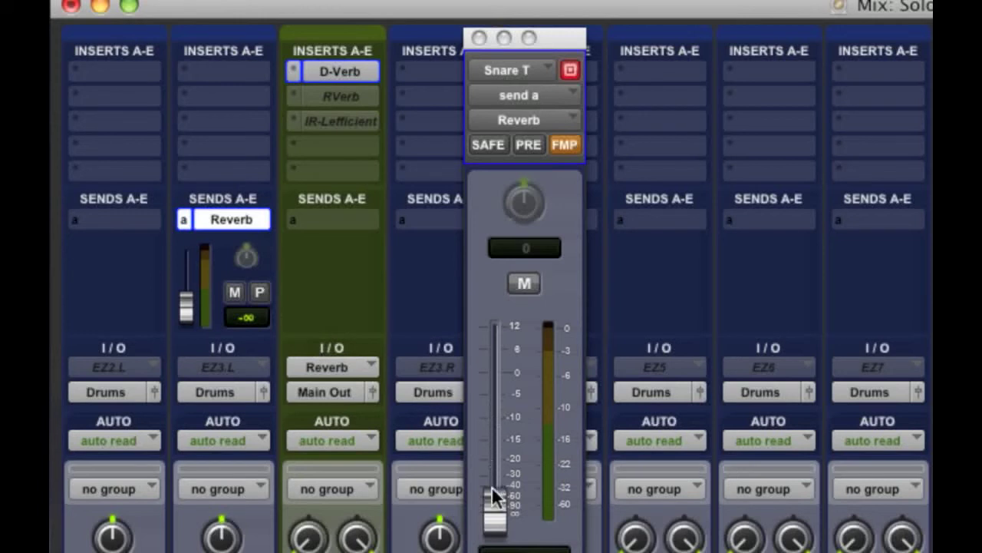
pyautogui.moveTo(491, 486); pyautogui.dragTo(504, 368)
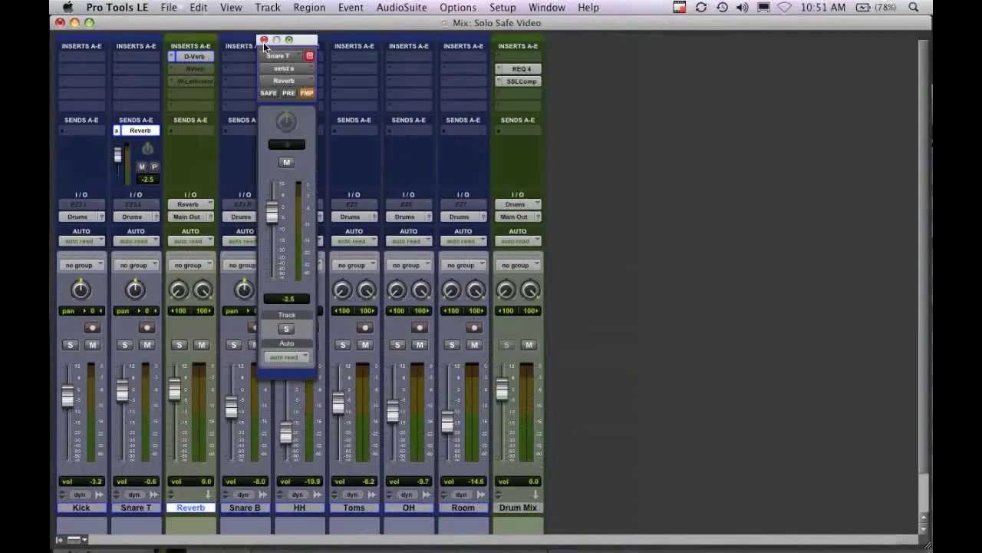
# Step: Play back and solo Snare T twice to check the Reverb return stays audible
pyautogui.press('space')
pyautogui.click(126, 344)
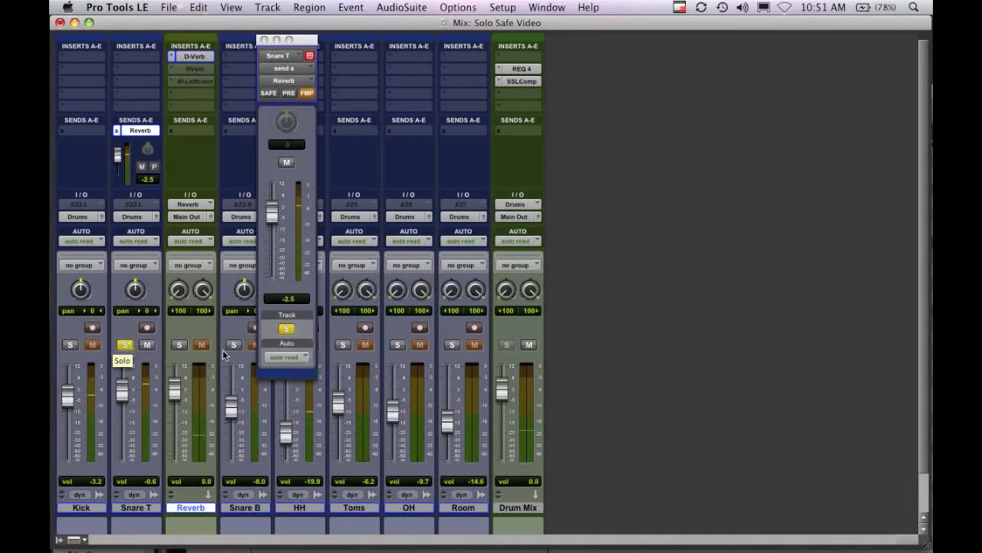
pyautogui.click(125, 344)
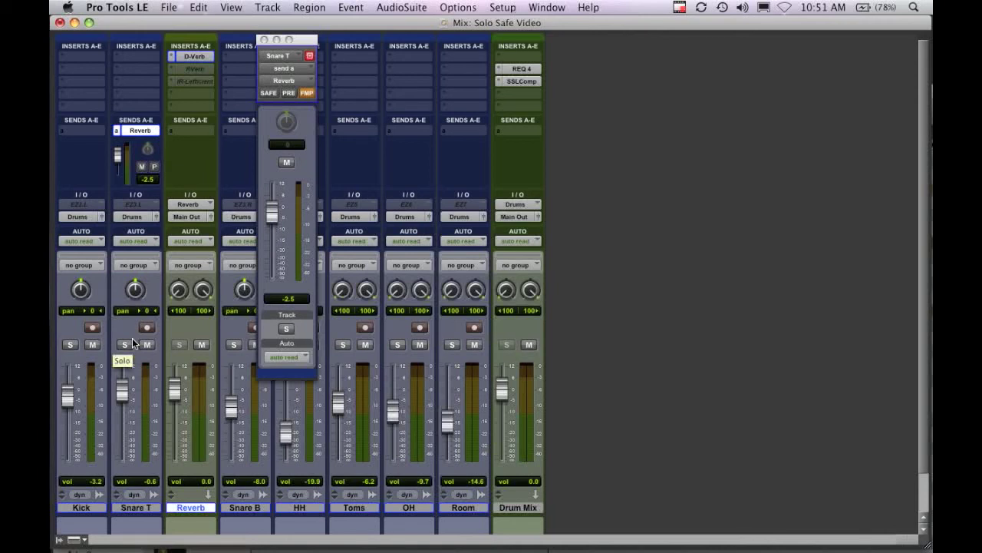
pyautogui.click(128, 344)
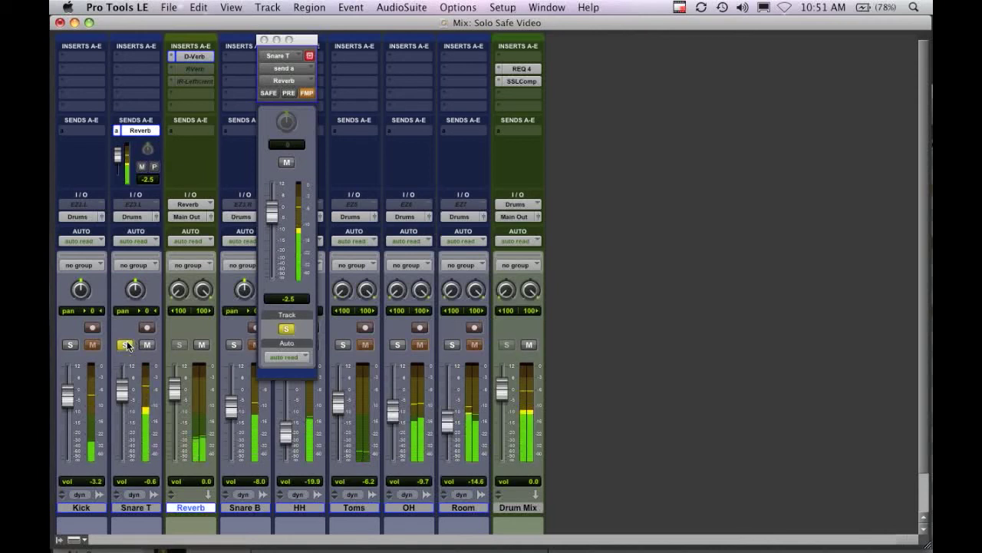
pyautogui.click(127, 345)
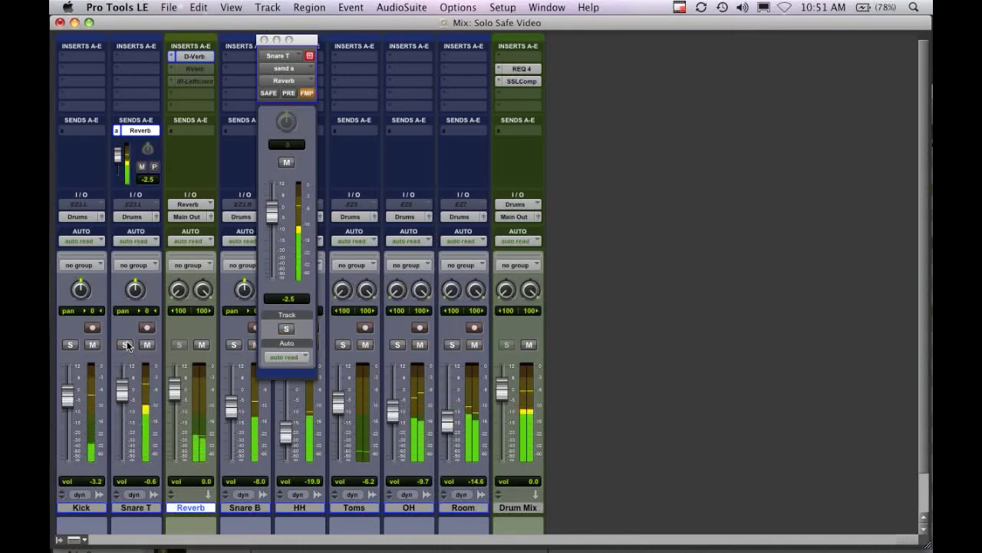